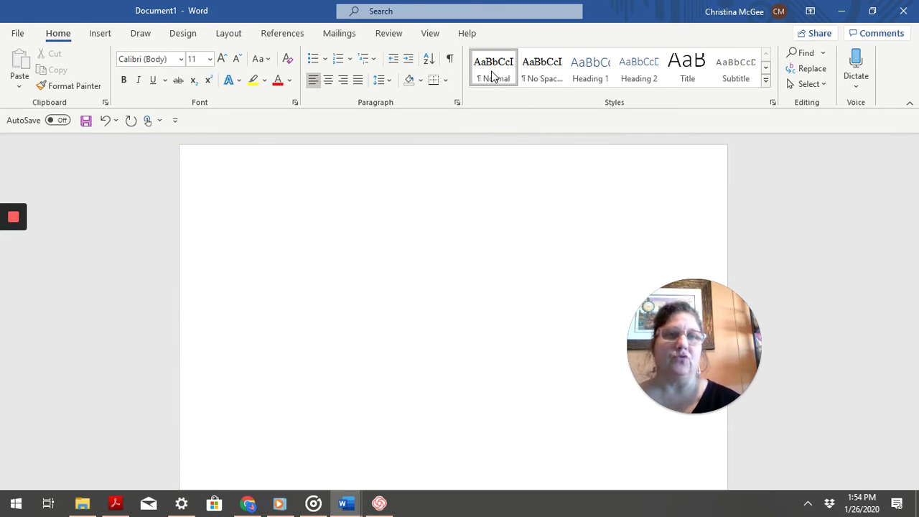
- Format the blank document as No Spacing, Times New Roman 12 pt, with 2.0 line spacing
left_click(543, 71)
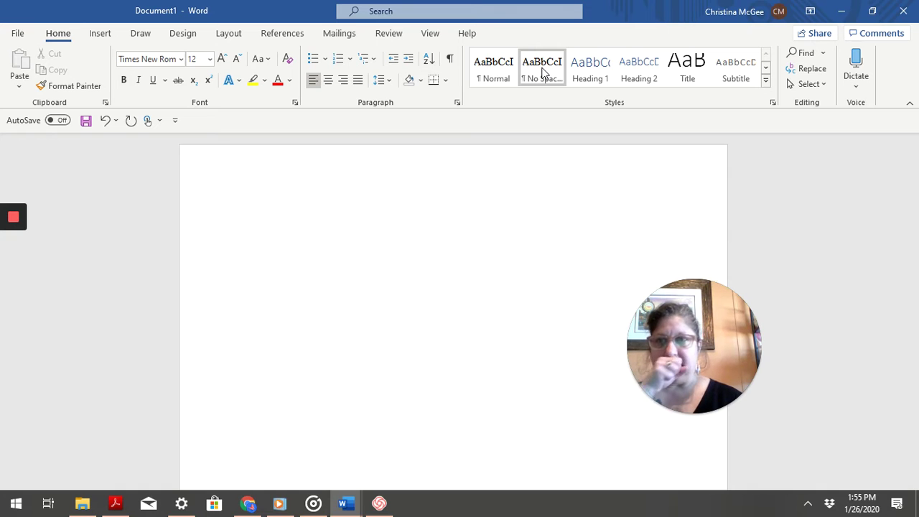
left_click(183, 60)
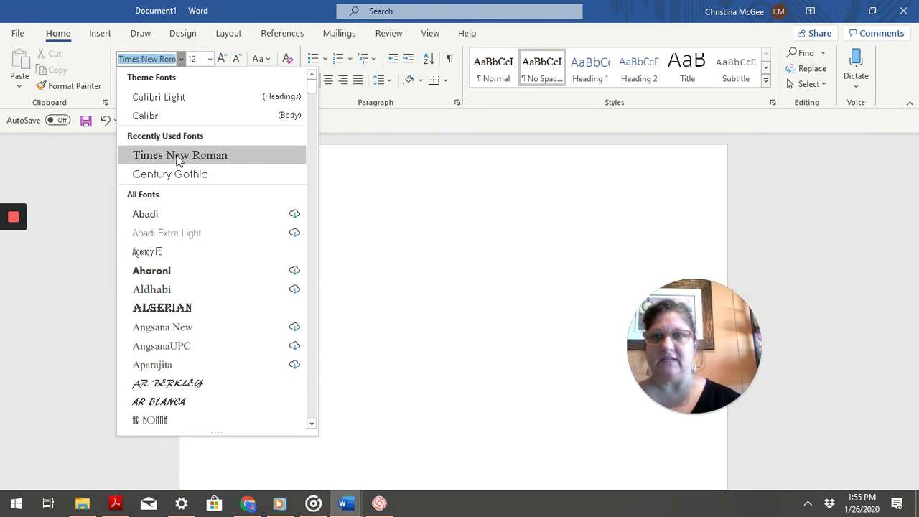
left_click(178, 156)
left_click(193, 59)
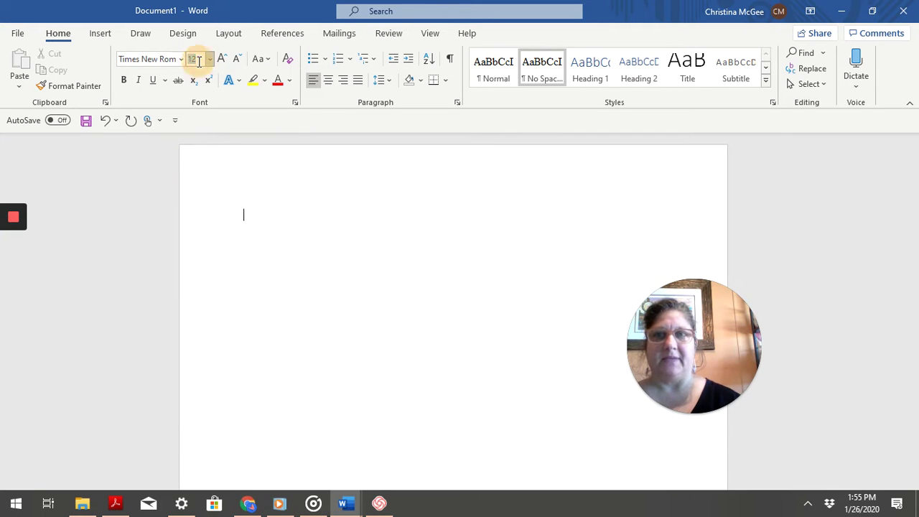
type("12")
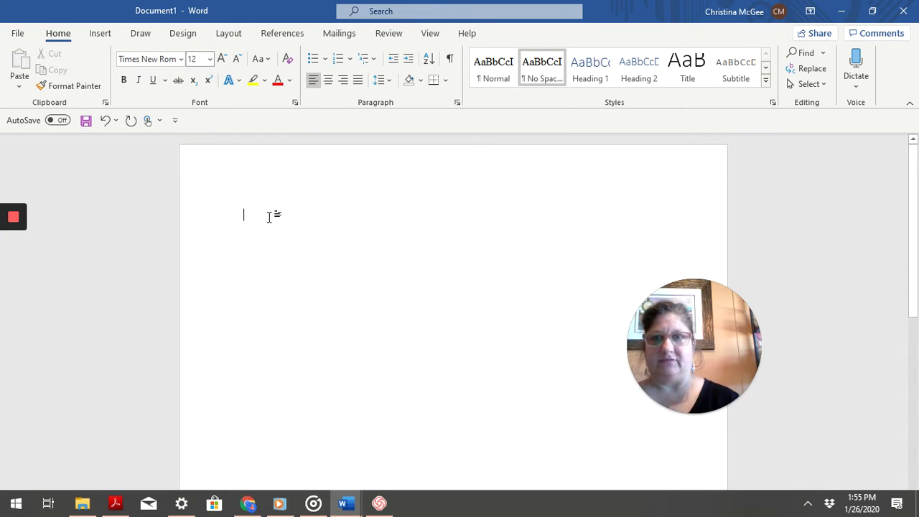
left_click(246, 216)
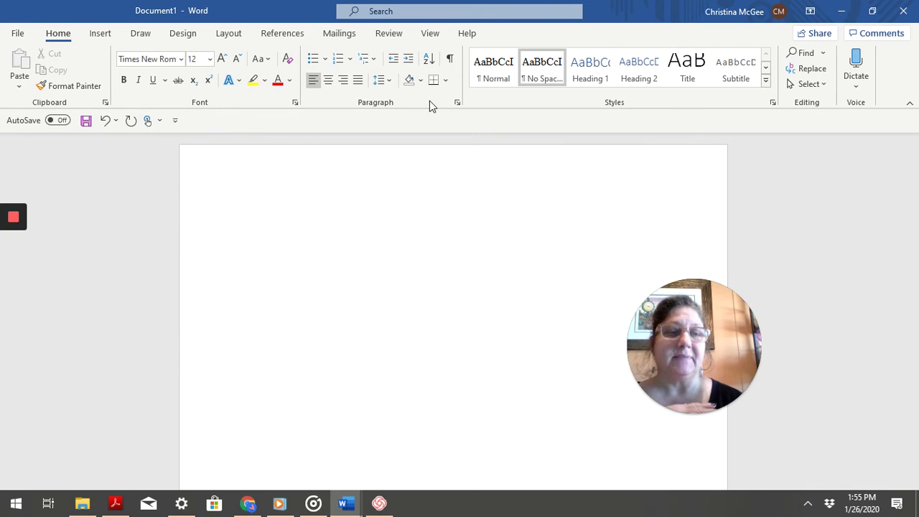
left_click(385, 80)
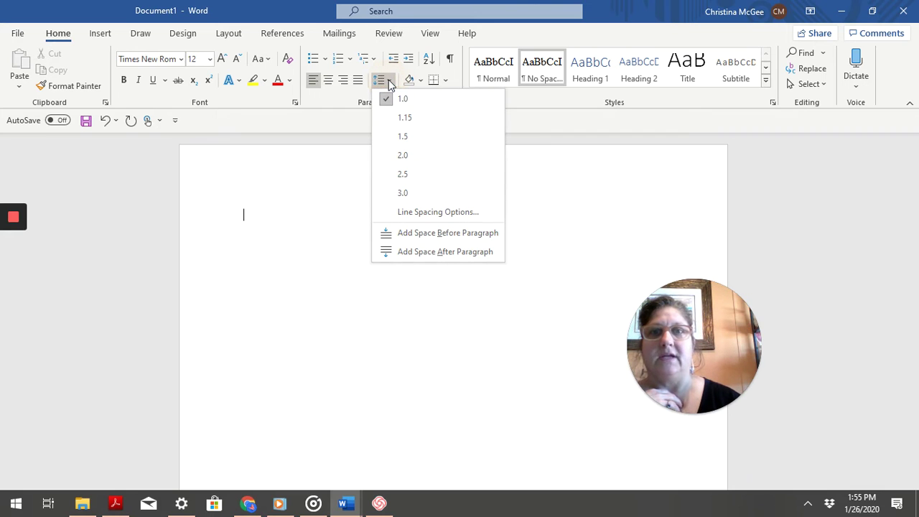
left_click(404, 155)
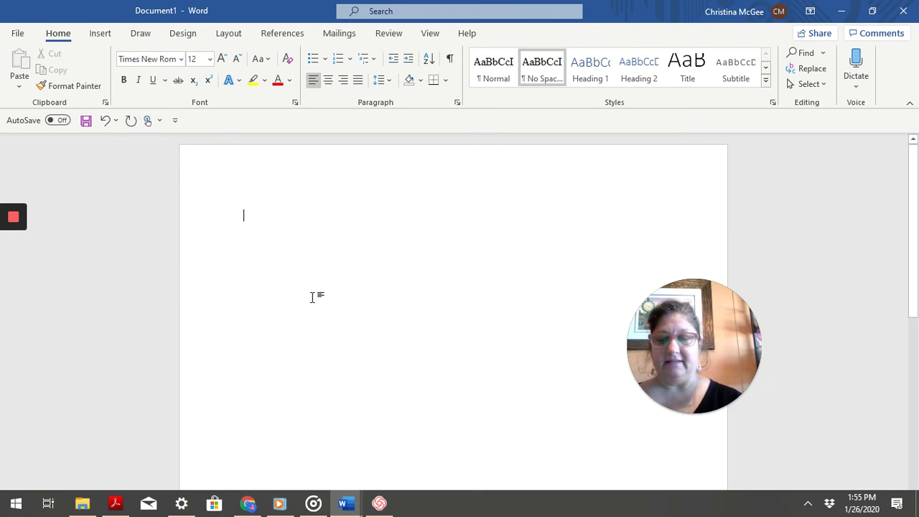
- Type the first two heading lines: 'Your Name' and 'Your Professor's Name'
type("C")
key("BackSpace")
type("Chris")
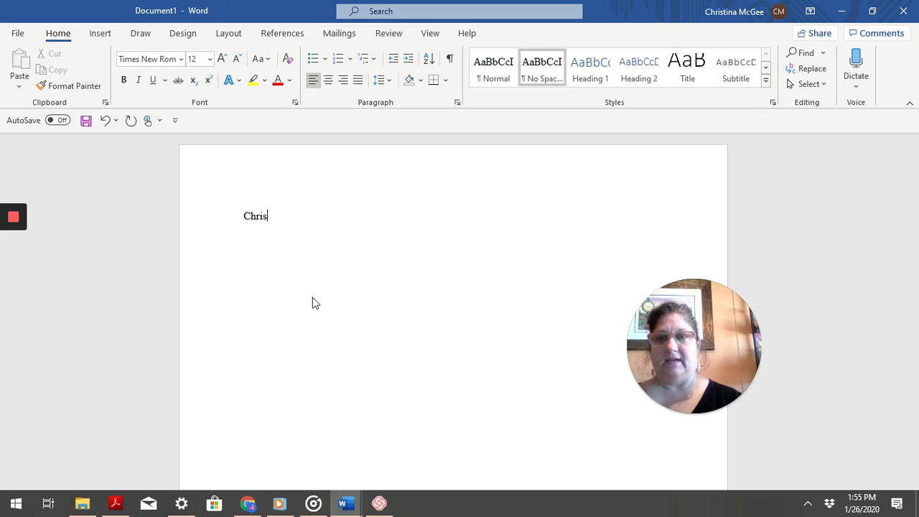
type("tina McGee (y")
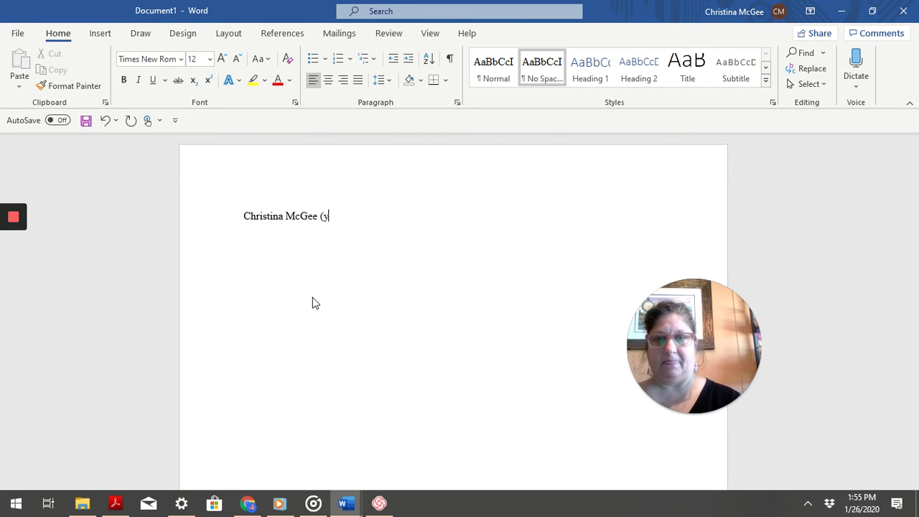
key("BackSpace")
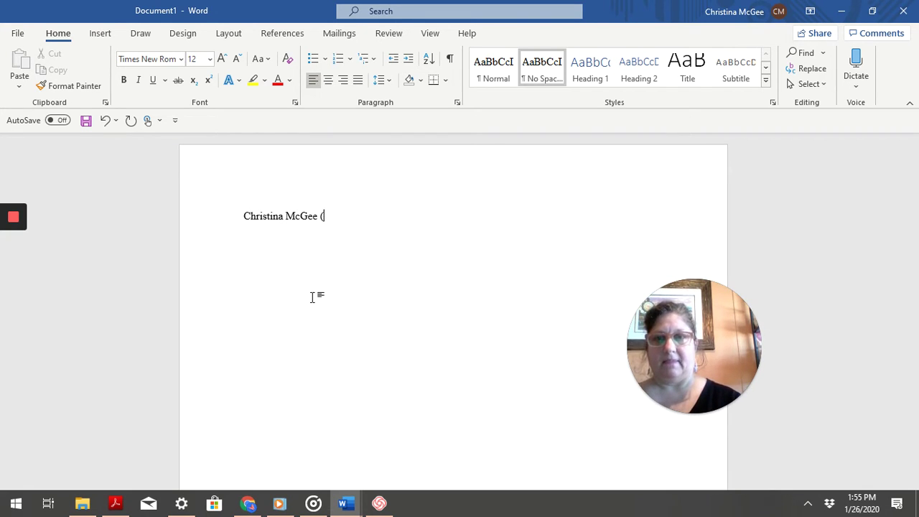
type("You")
key("BackSpace")
key("BackSpace")
key("BackSpace")
key("BackSpace")
key("BackSpace")
key("BackSpace")
key("BackSpace")
key("BackSpace")
key("BackSpace")
key("BackSpace")
key("BackSpace")
key("BackSpace")
key("BackSpace")
key("BackSpace")
key("BackSpace")
key("BackSpace")
key("BackSpace")
key("BackSpace")
key("BackSpace")
key("BackSpace")
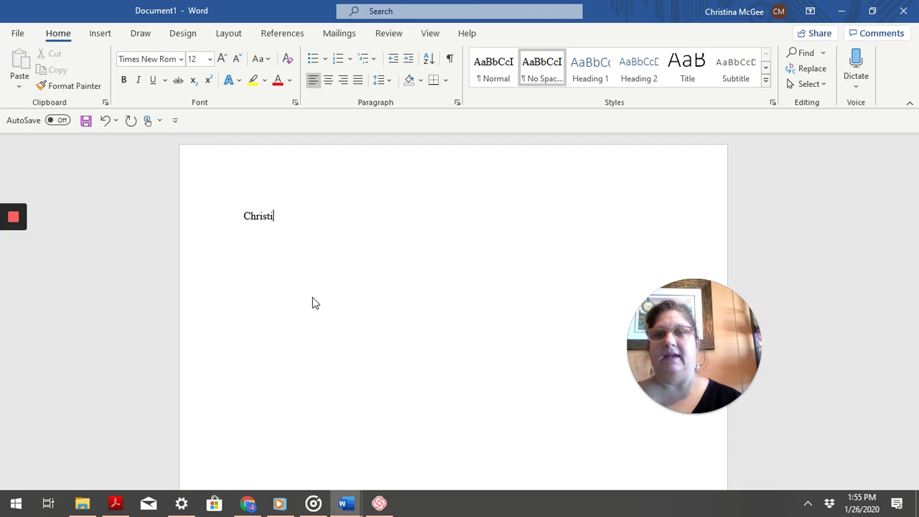
type("Your Name")
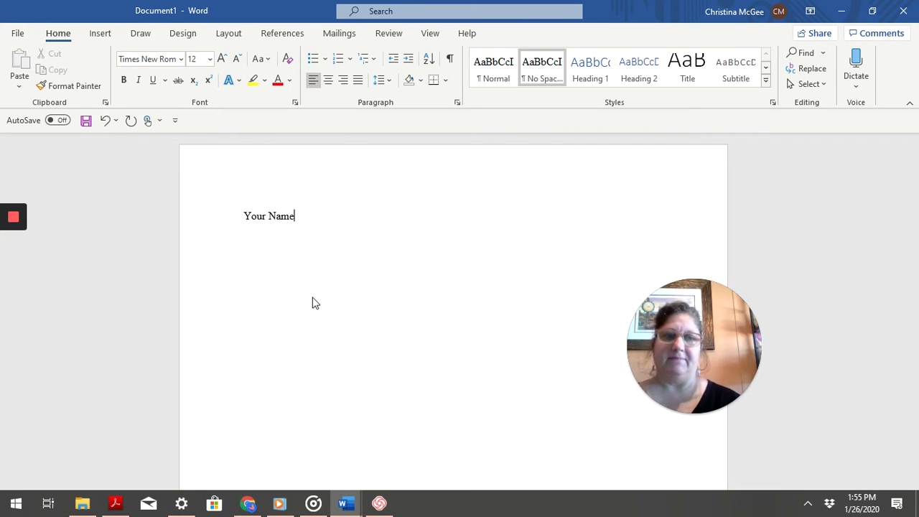
key("Return")
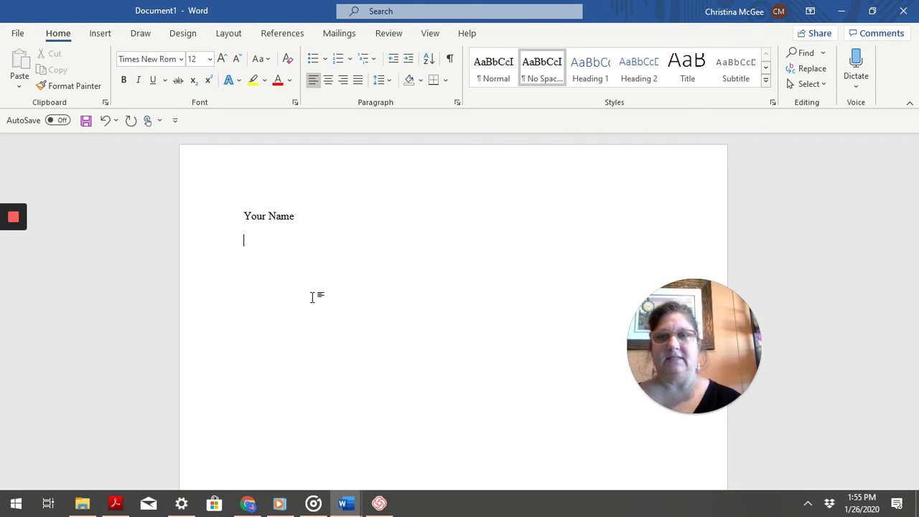
type("Your Profession")
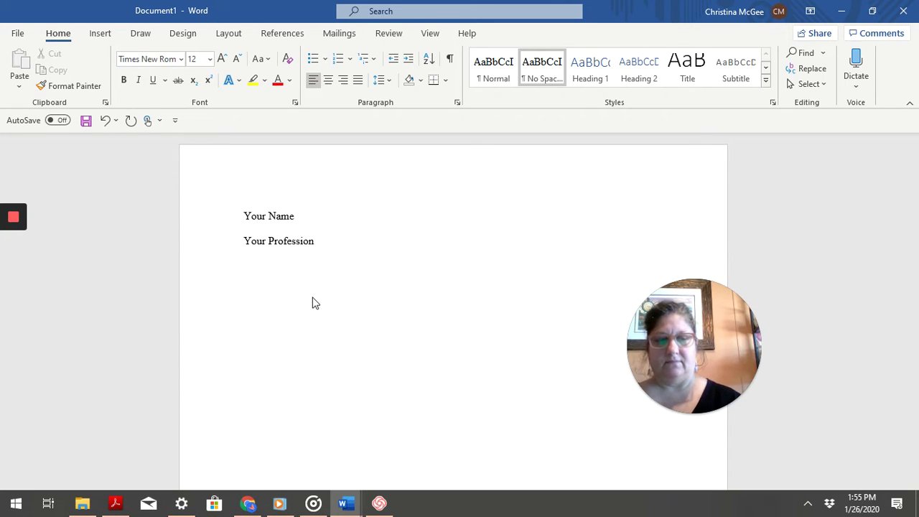
key("BackSpace")
key("BackSpace")
key("BackSpace")
type("or's")
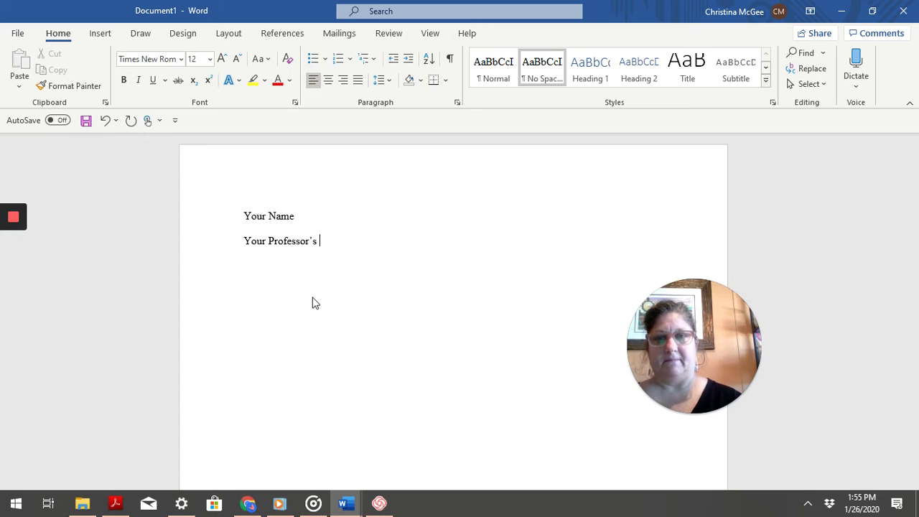
type(" Name")
key("Return")
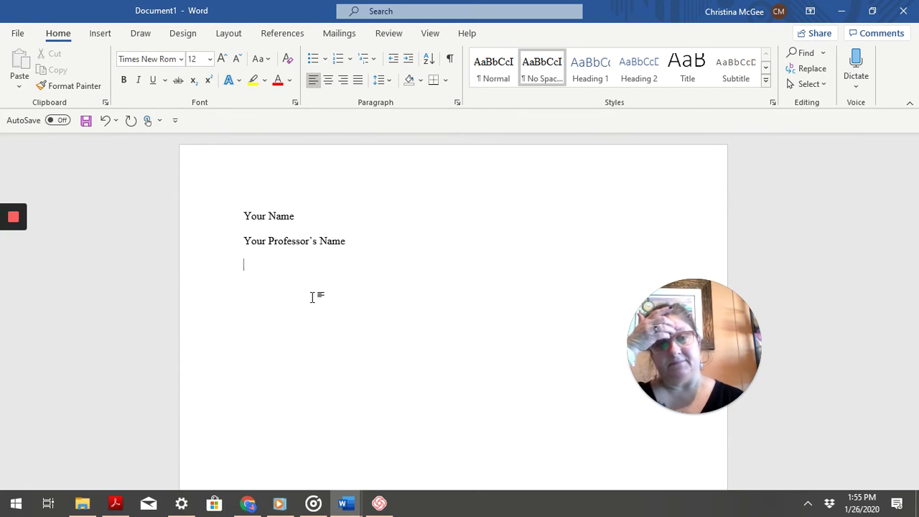
- Add the course line 'WRT101S' and the date line 'January 26, 2020 (Due Date)'
left_click(312, 297)
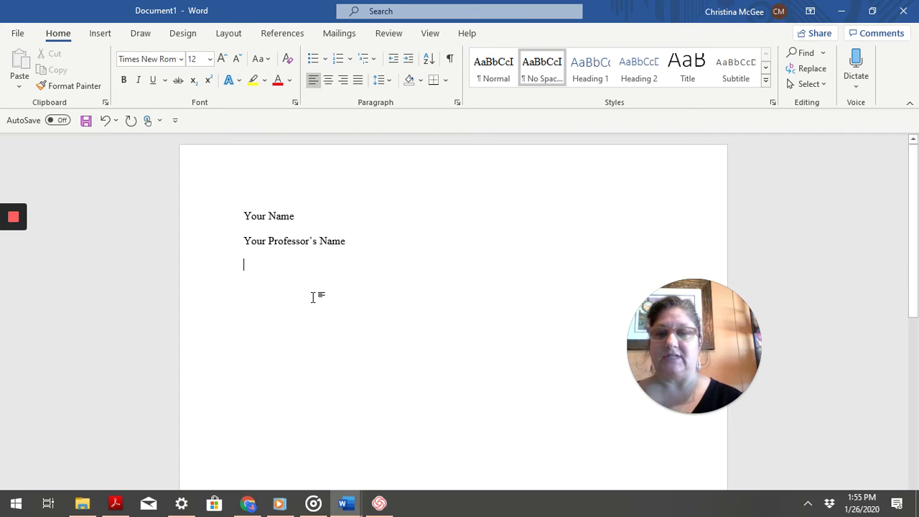
type("WRT")
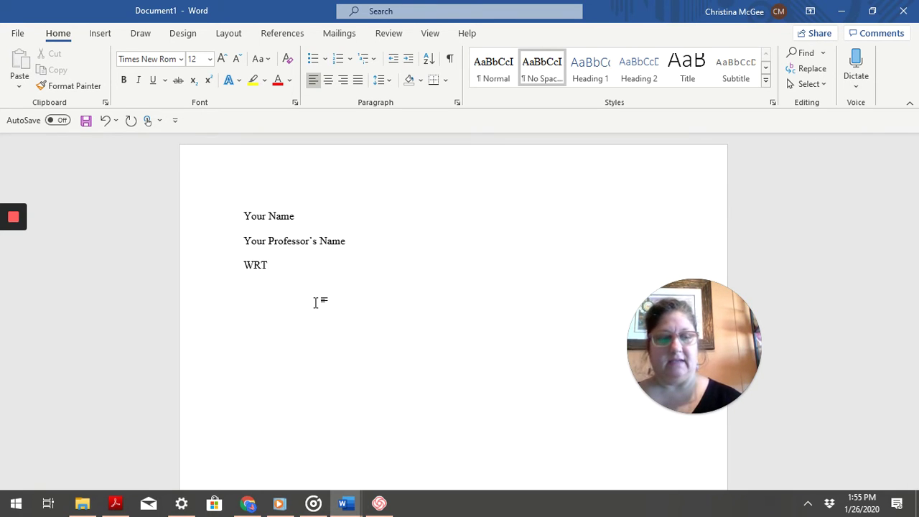
type("101S")
key("Return")
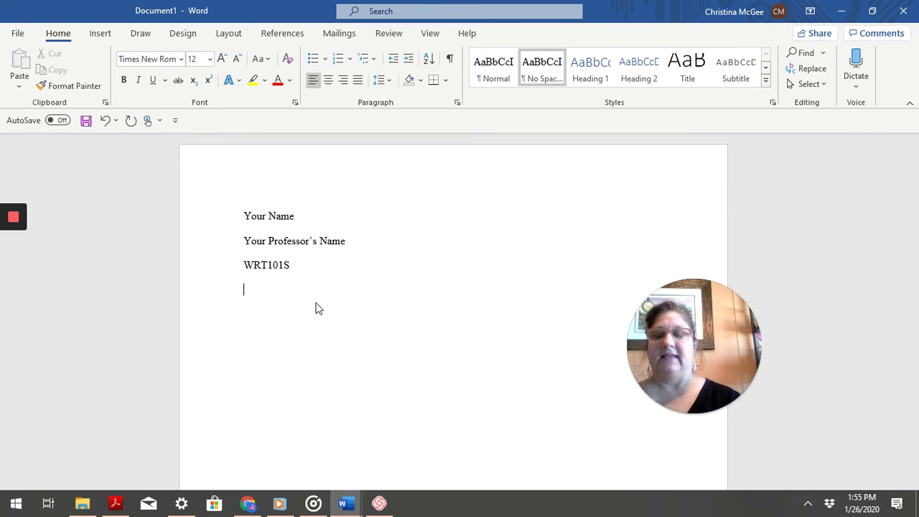
type("Date")
key("BackSpace")
key("BackSpace")
key("BackSpace")
key("BackSpace")
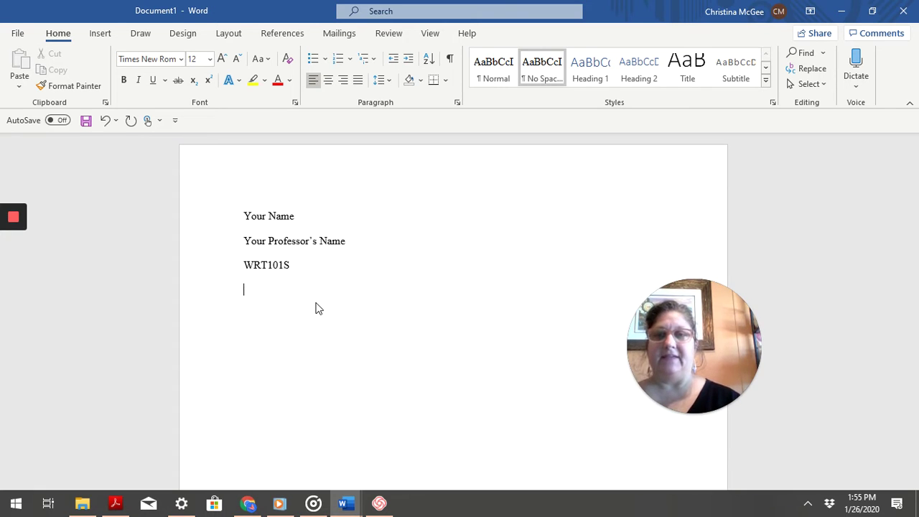
type("Janu")
key("BackSpace")
key("BackSpace")
key("BackSpace")
type("a")
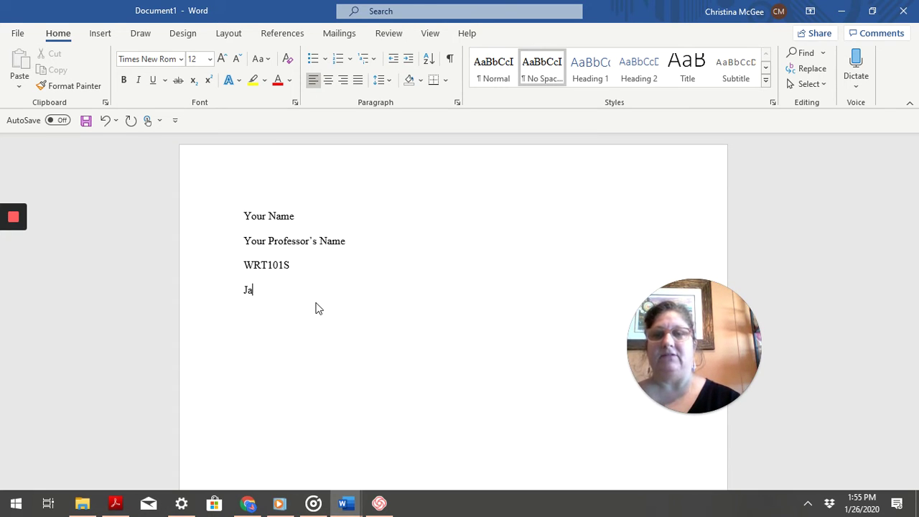
type("nuary")
key("Return")
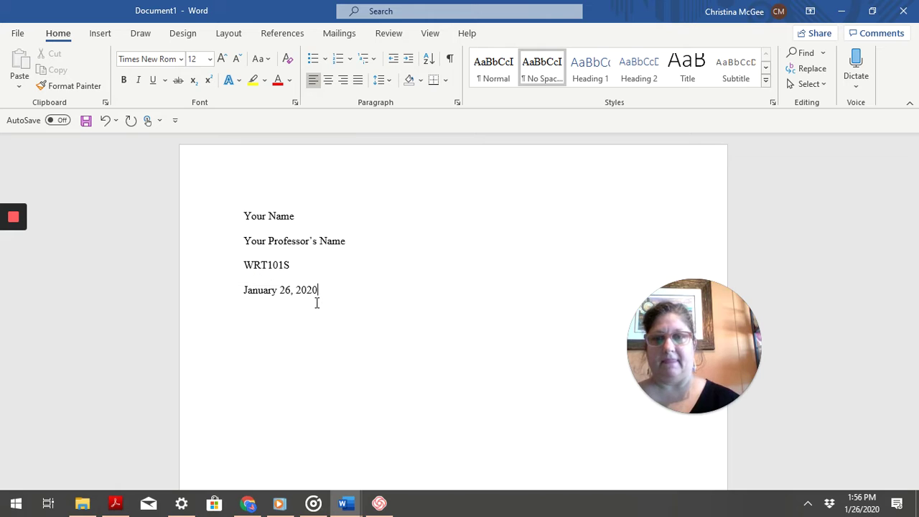
type("(")
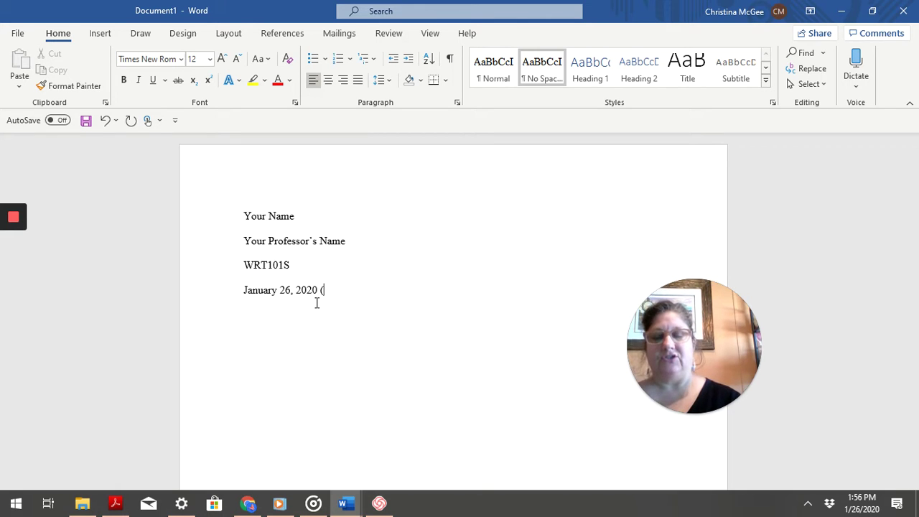
type("Due Date)")
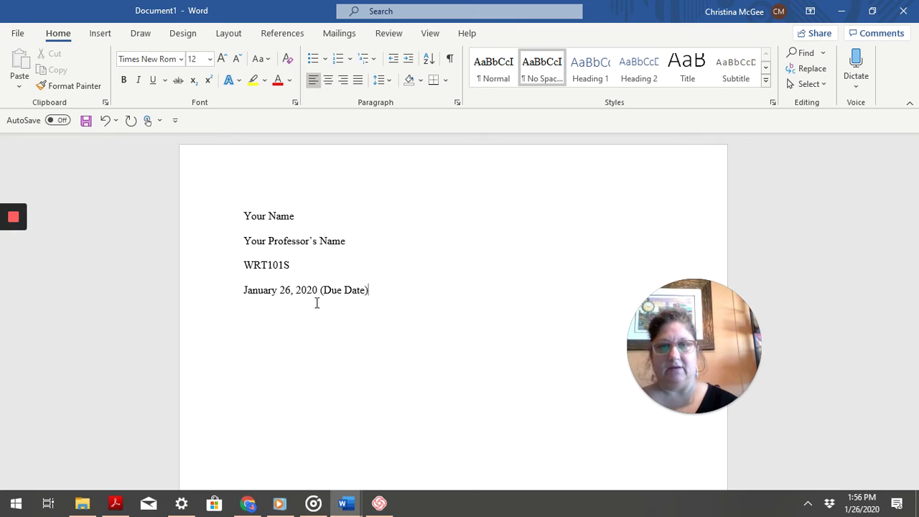
key("Return")
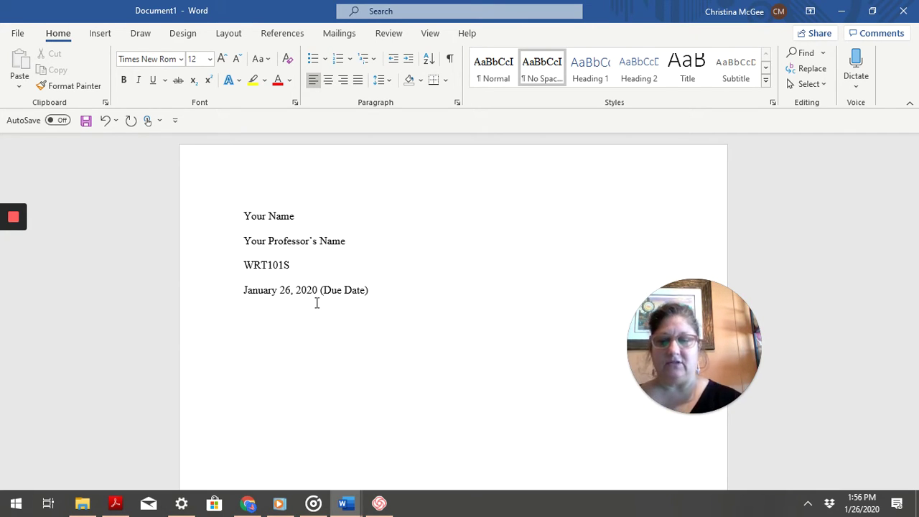
- Add a centred line reading 'Title (not the assignment name)' below the date
key("ctrl+e")
left_click(315, 303)
type("Titl")
key("BackSpace")
key("BackSpace")
key("BackSpace")
key("BackSpace")
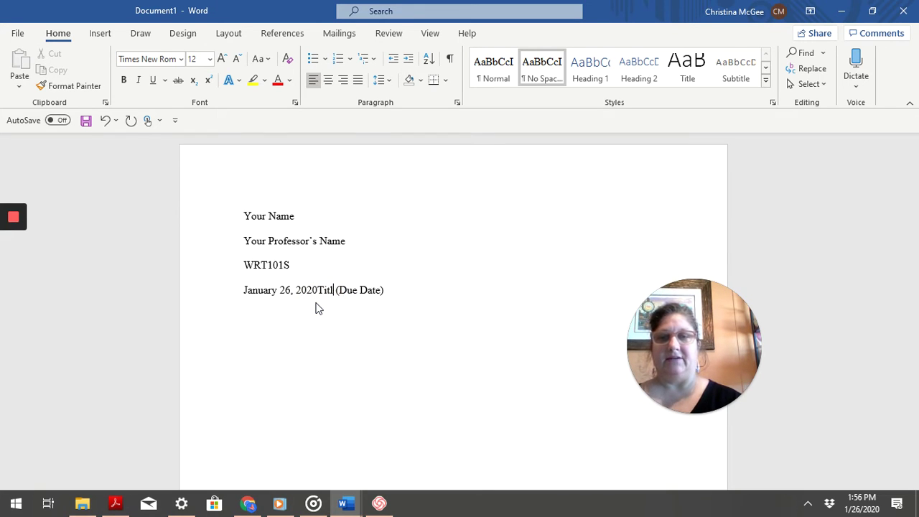
key("Down")
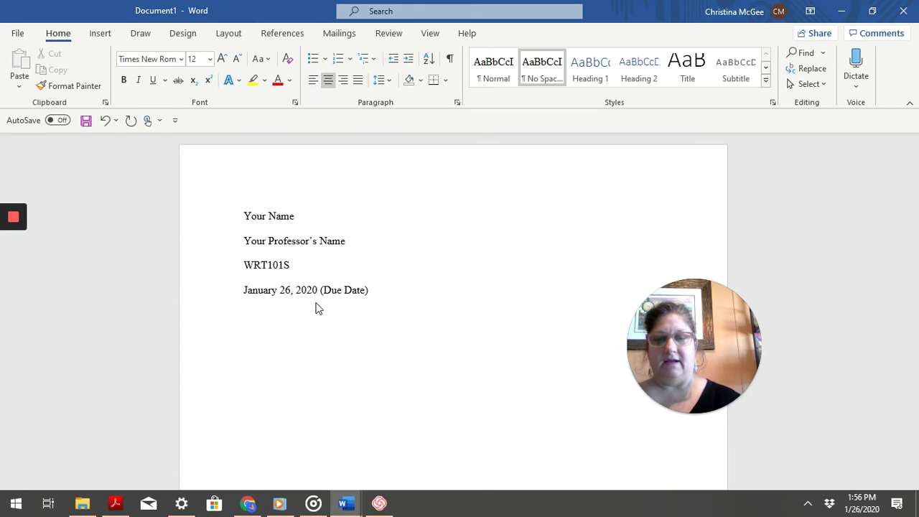
type("Title (n")
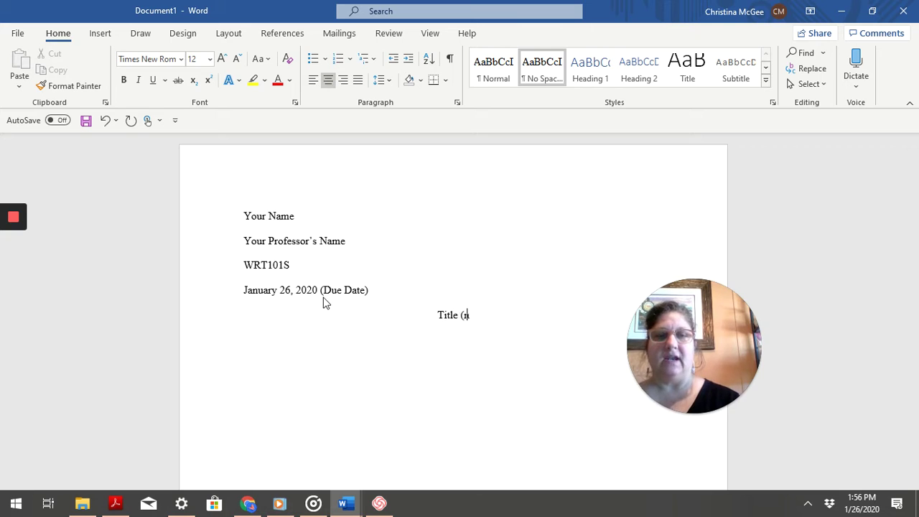
type("ot the assignment ")
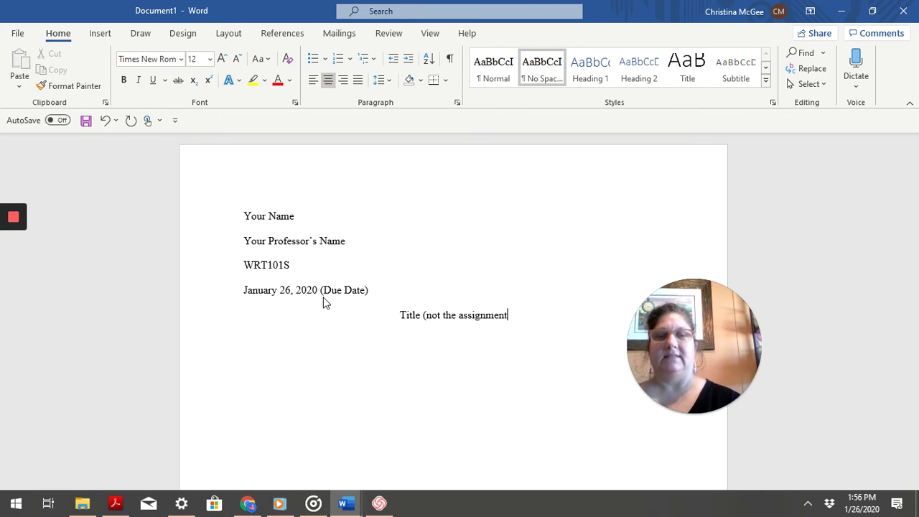
type("name)")
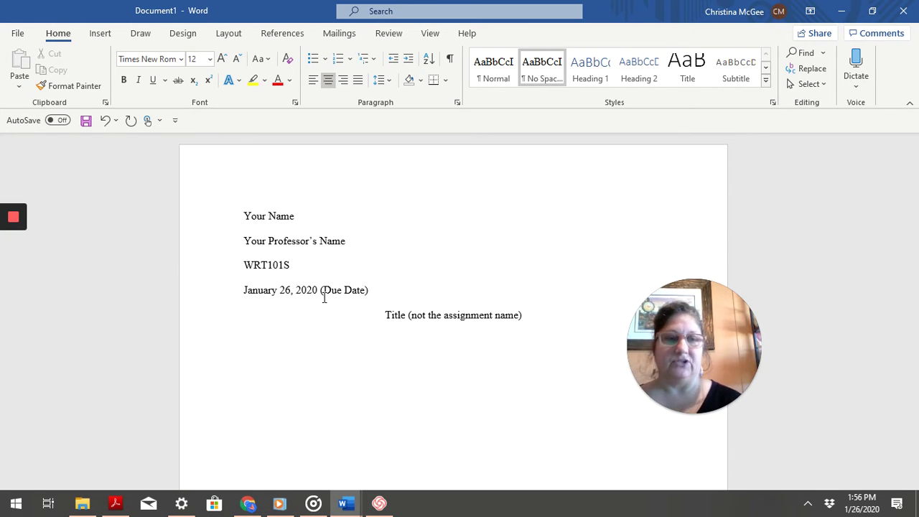
key("Return")
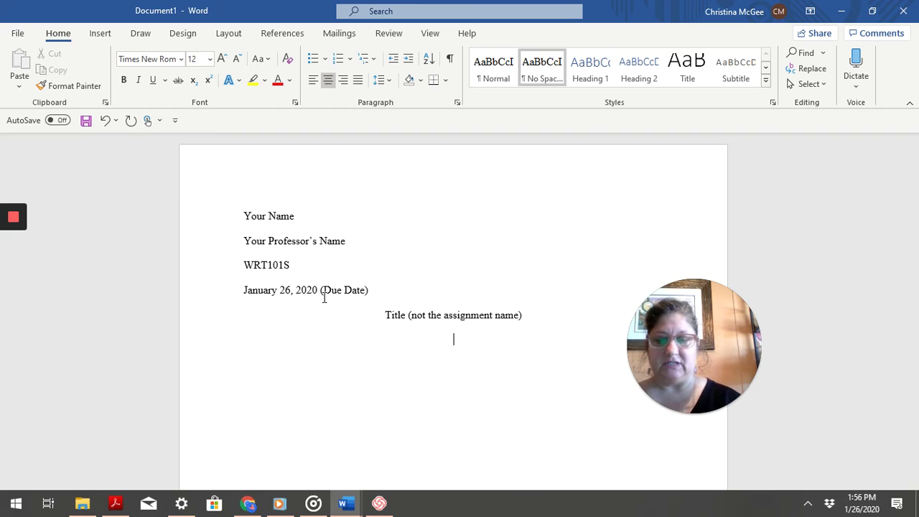
- Left-align the empty line under the title and indent it with a tab
key("ctrl+l")
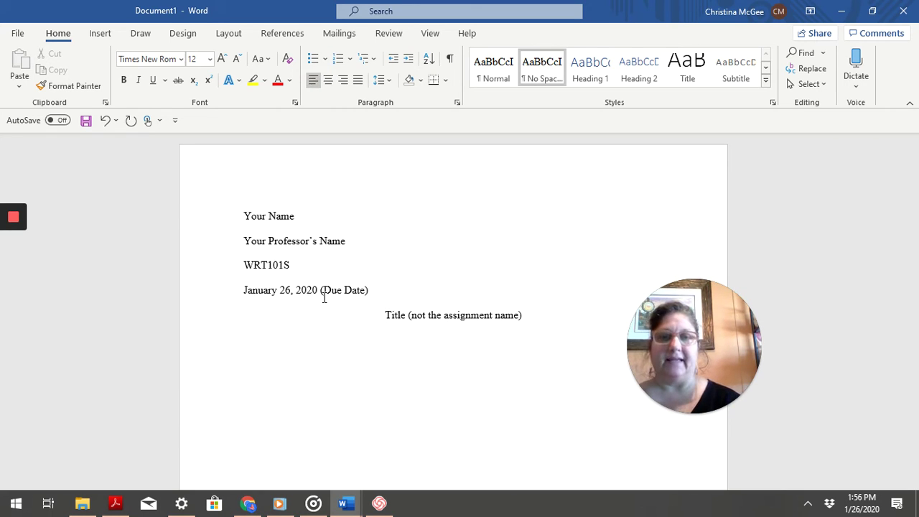
key("Tab")
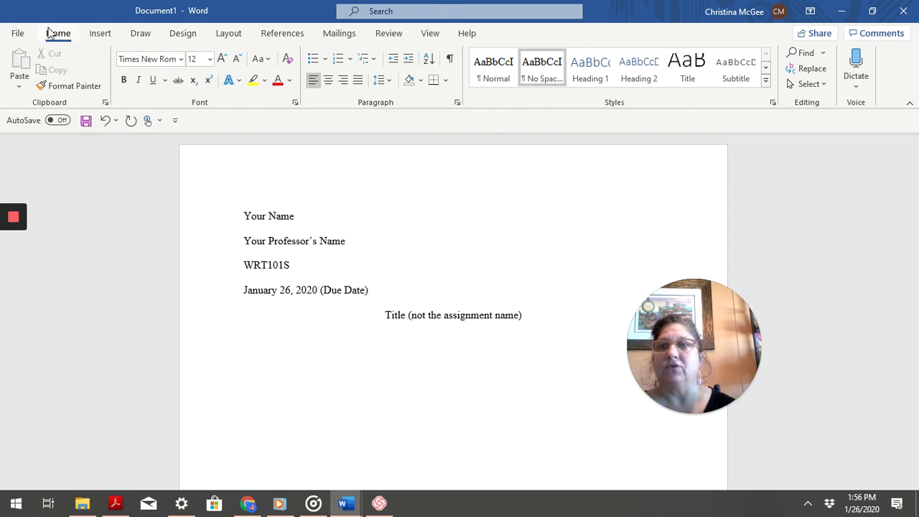
- Insert a Plain Number 3 page number at the top right of the header
left_click(100, 34)
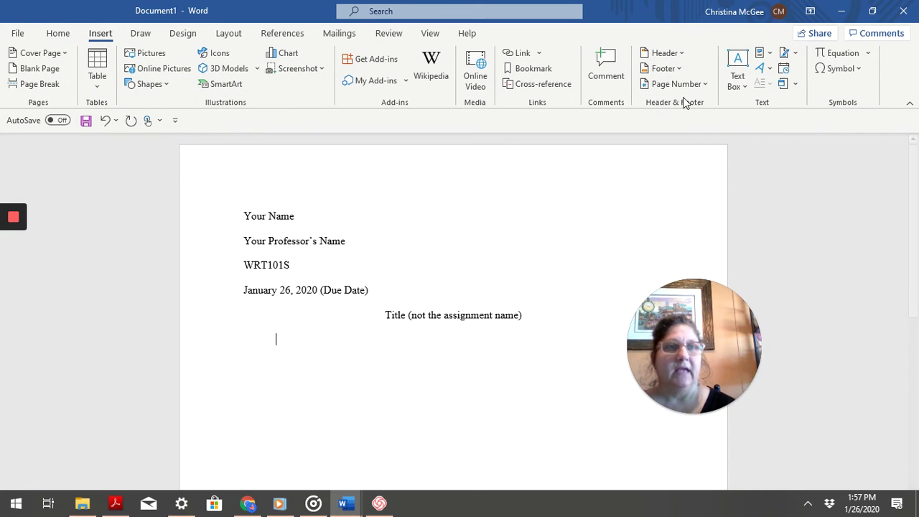
left_click(703, 85)
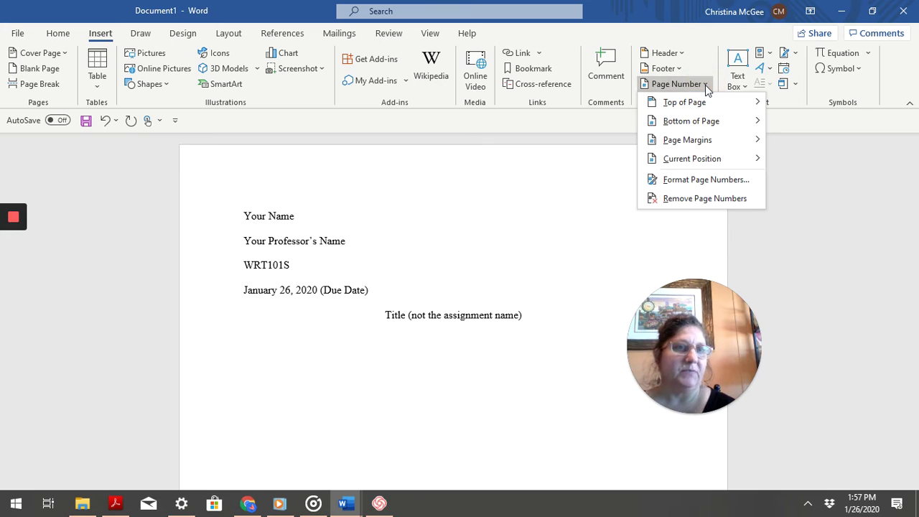
left_click(703, 103)
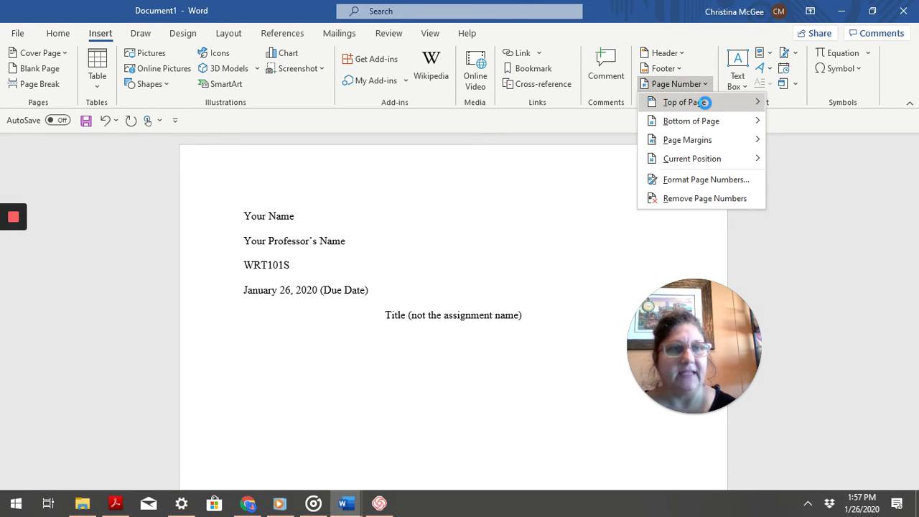
left_click(709, 103)
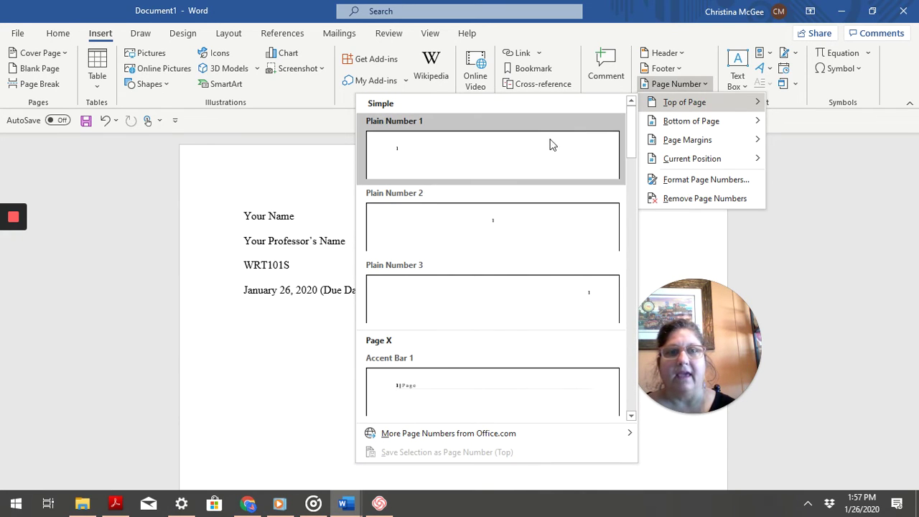
left_click(586, 300)
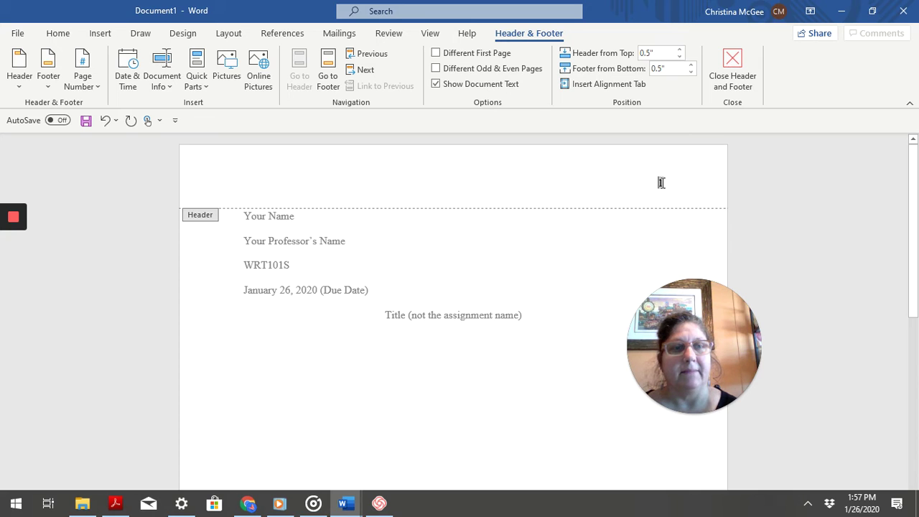
- Type the author's surname before the header page number, check its font, and leave the header
left_click(659, 182)
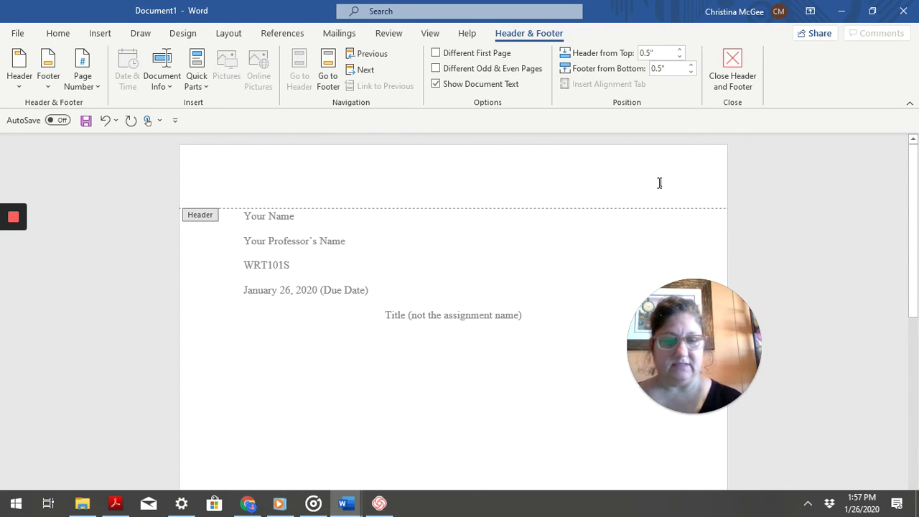
type("McGee 1")
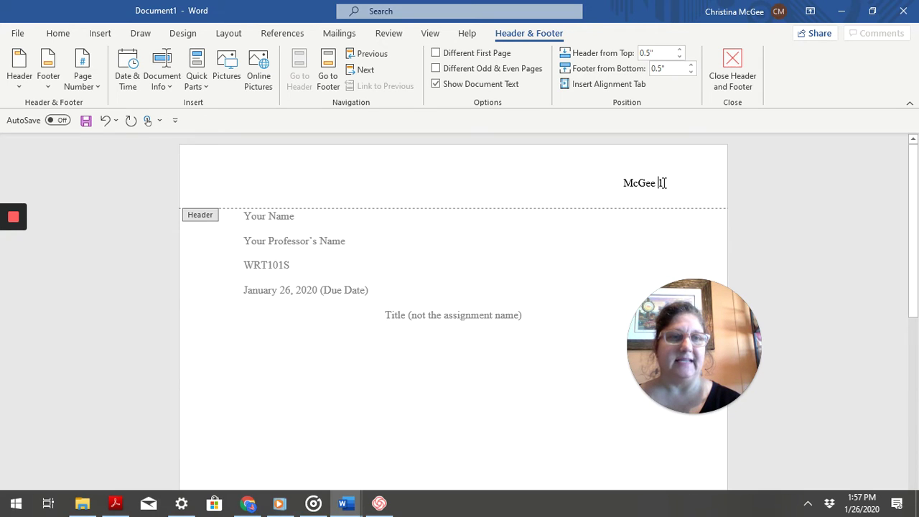
left_click(664, 183)
left_click_drag(663, 183, 596, 186)
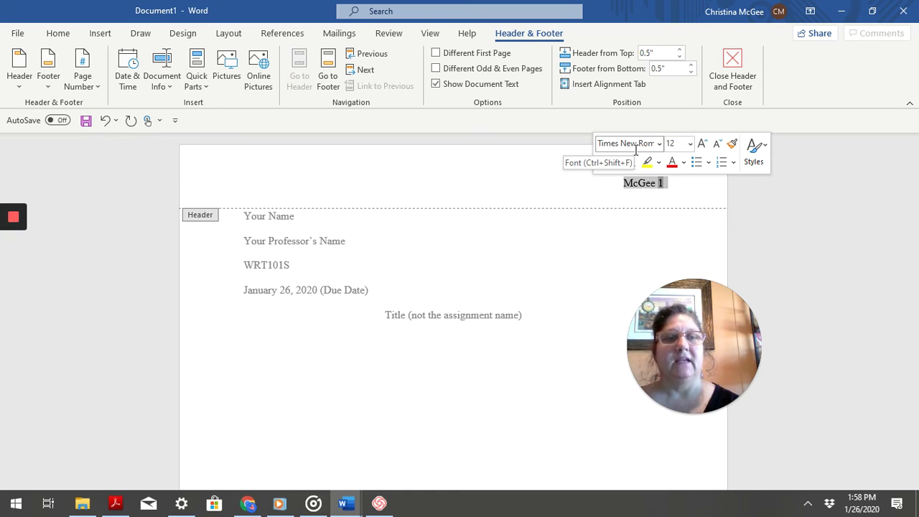
double_click(416, 273)
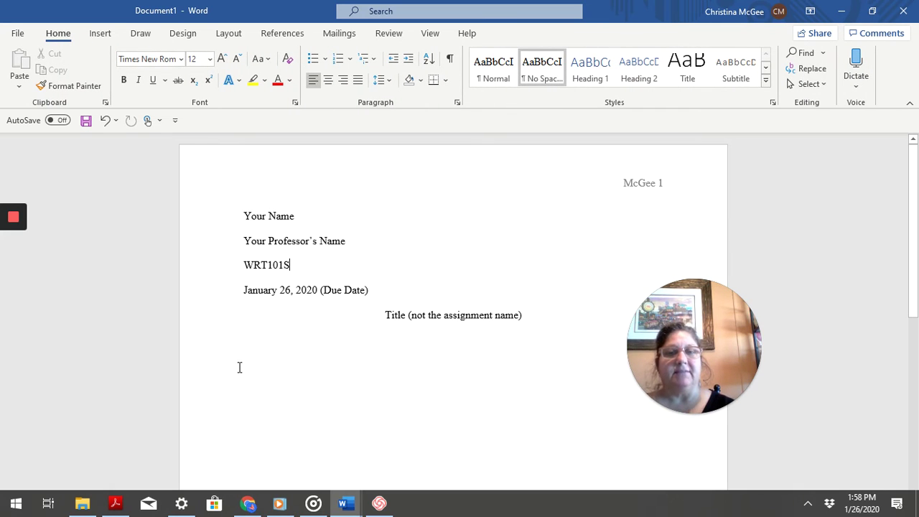
left_click(307, 346)
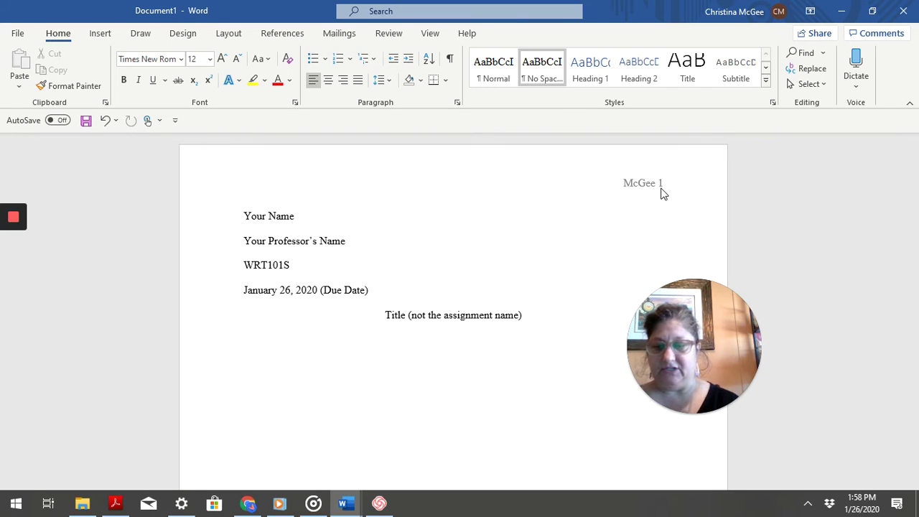
- Insert a page break, centre 'Works Cited' on page 2, and left-align the next line
key("ctrl+Return")
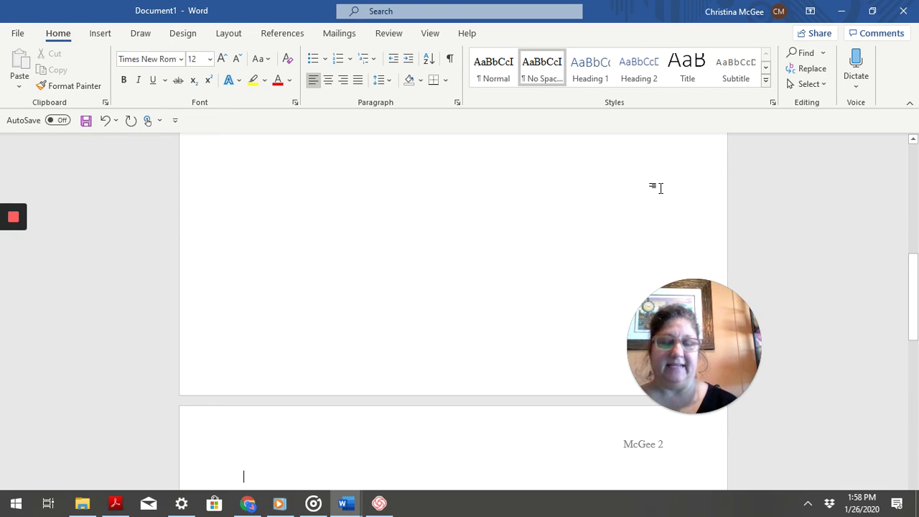
key("ctrl+e")
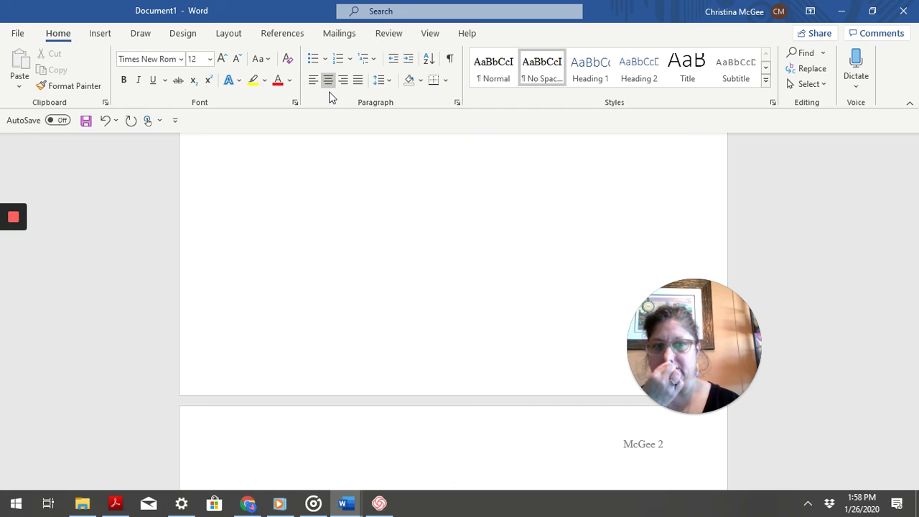
type("Work")
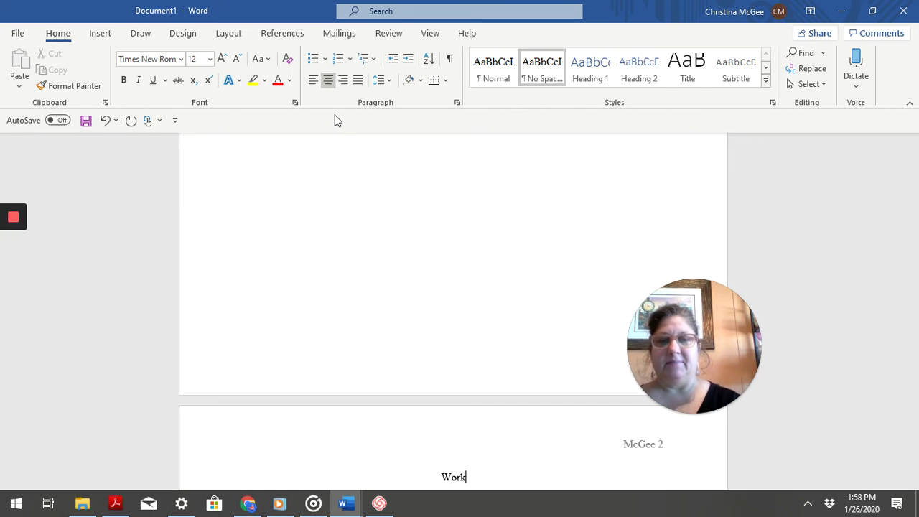
type("s Cited")
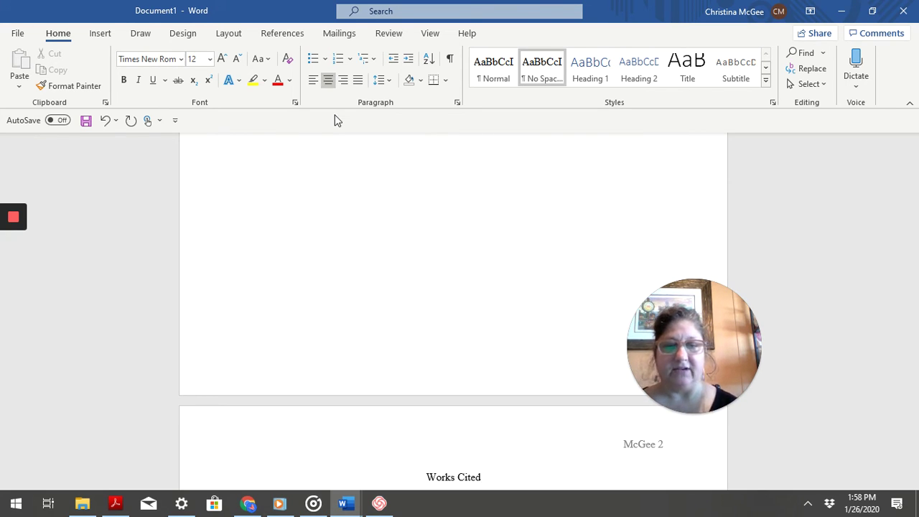
key("Return")
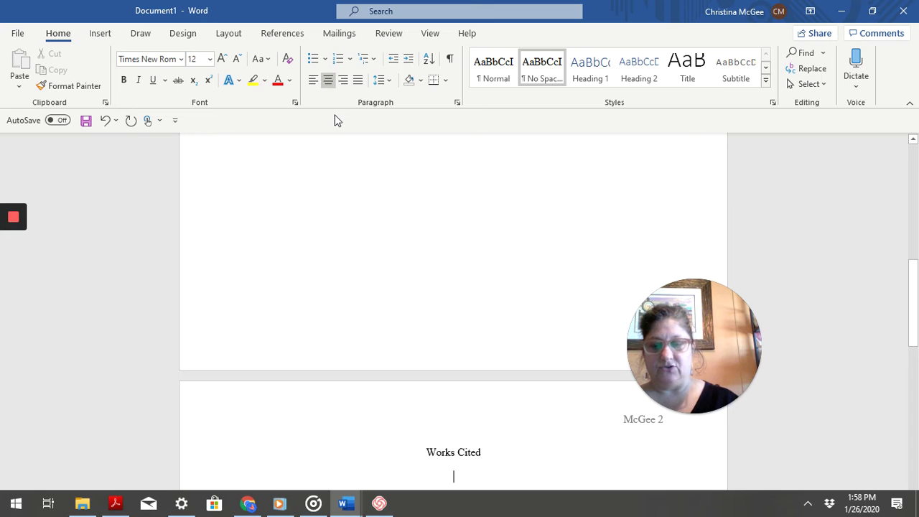
key("ctrl+l")
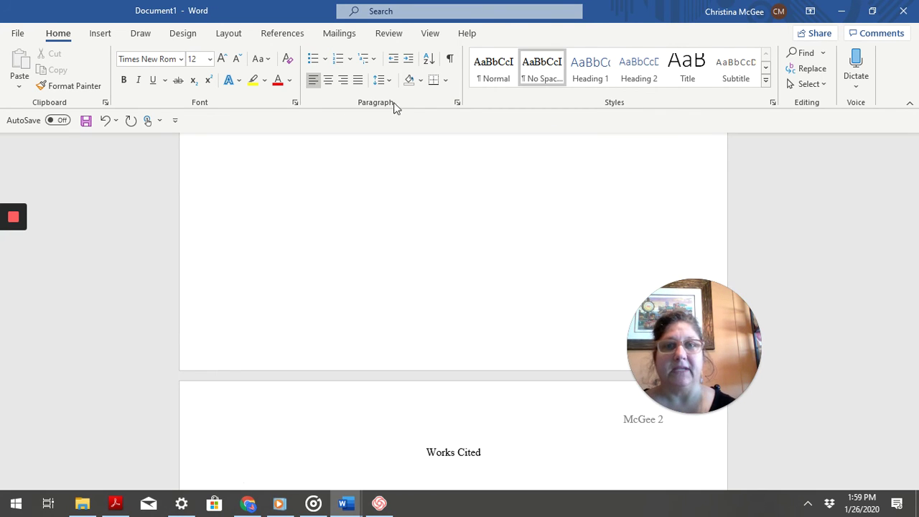
- Give the line a 0.5" hanging indent with no space between same-style paragraphs
left_click(457, 102)
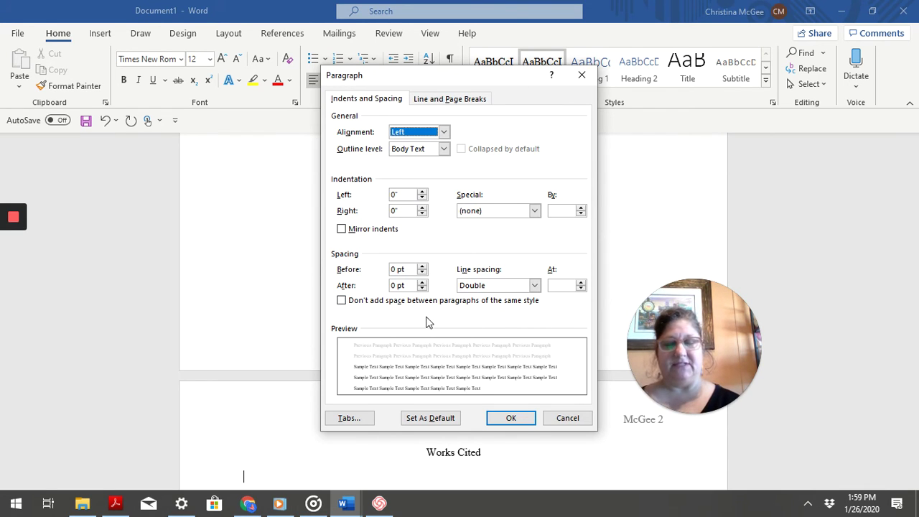
left_click(342, 301)
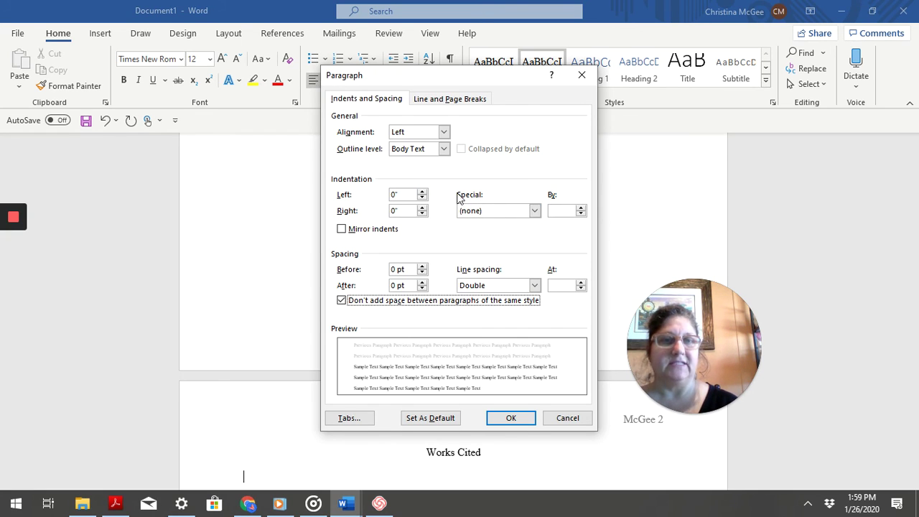
left_click(532, 212)
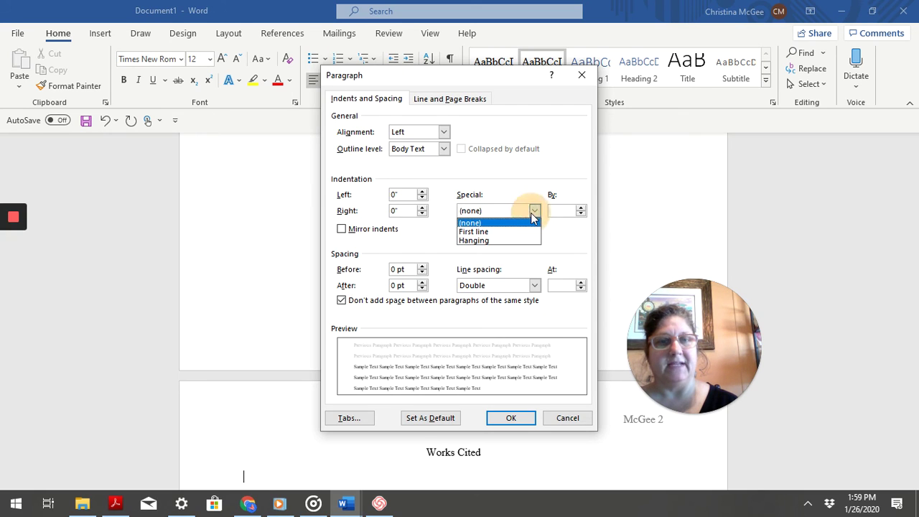
left_click(486, 240)
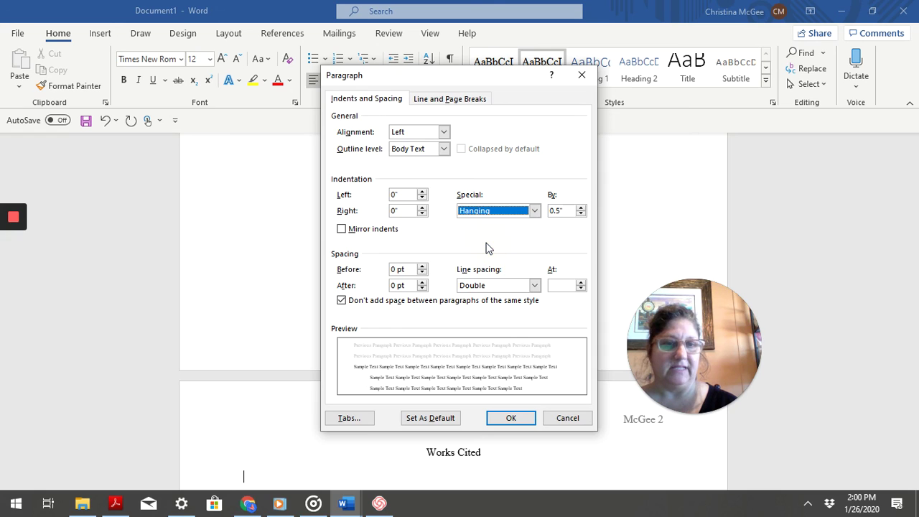
left_click(511, 418)
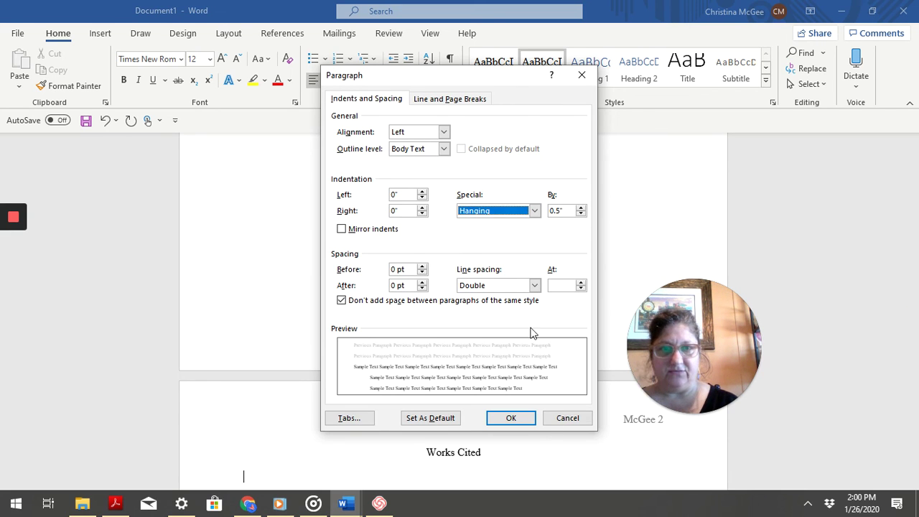
left_click(521, 421)
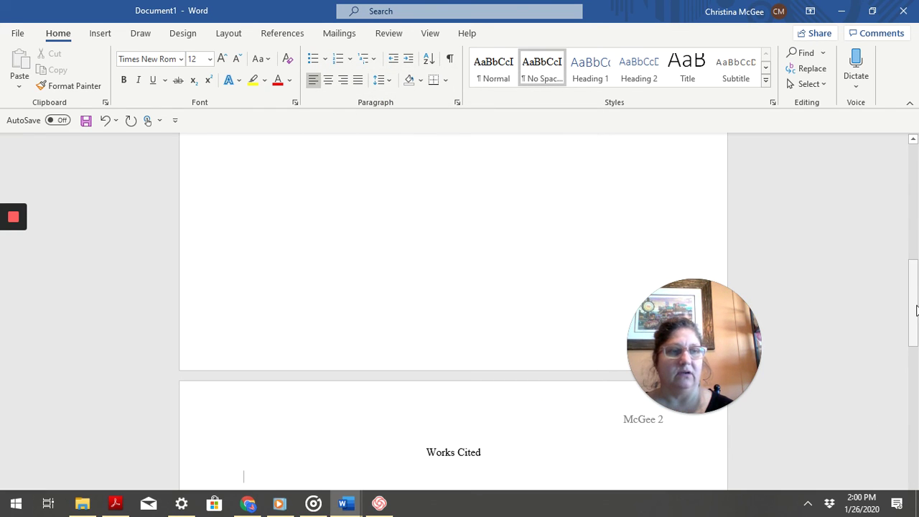
left_click_drag(916, 305, 912, 157)
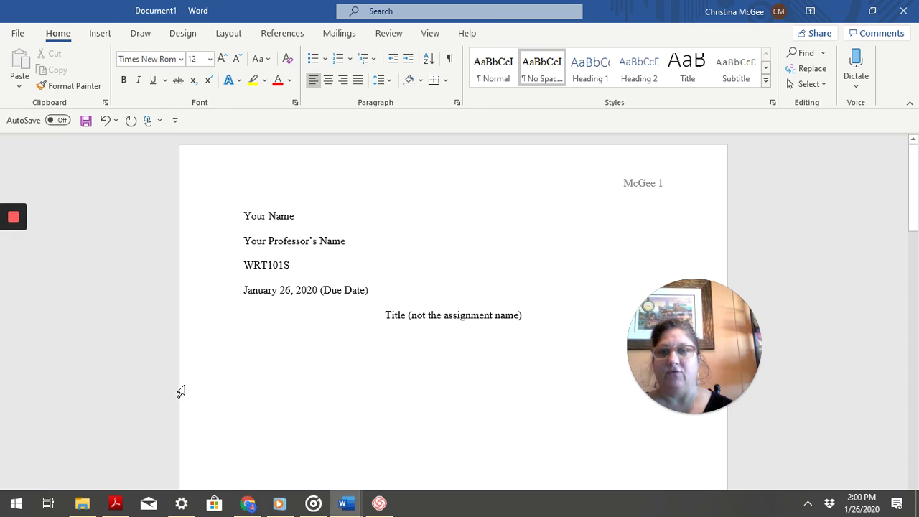
left_click(275, 361)
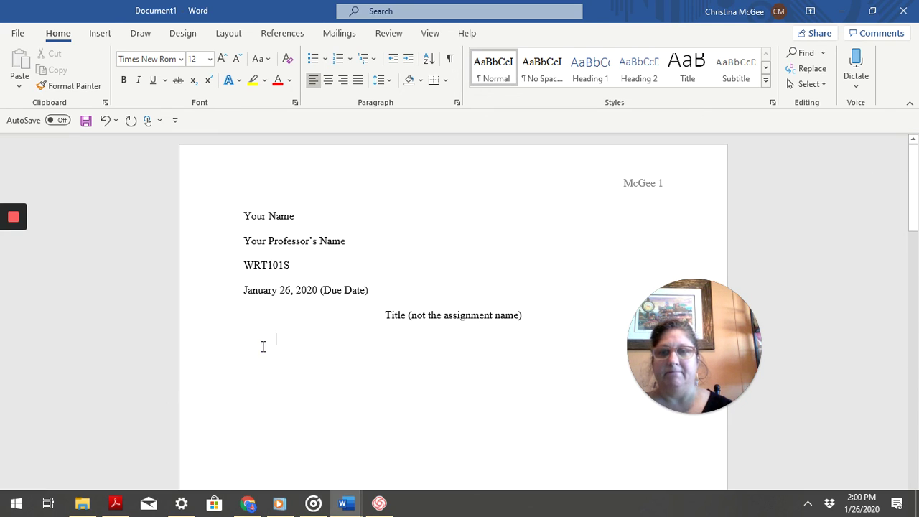
left_click(262, 347)
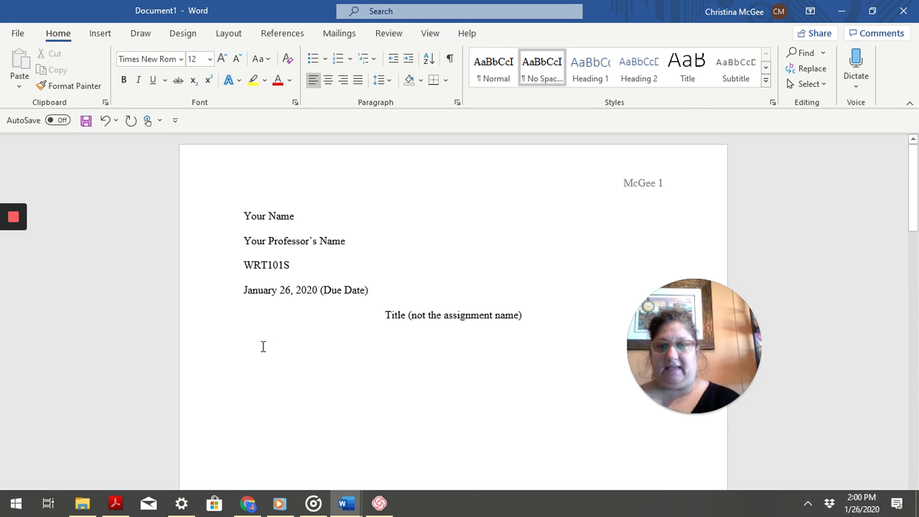
left_click(20, 34)
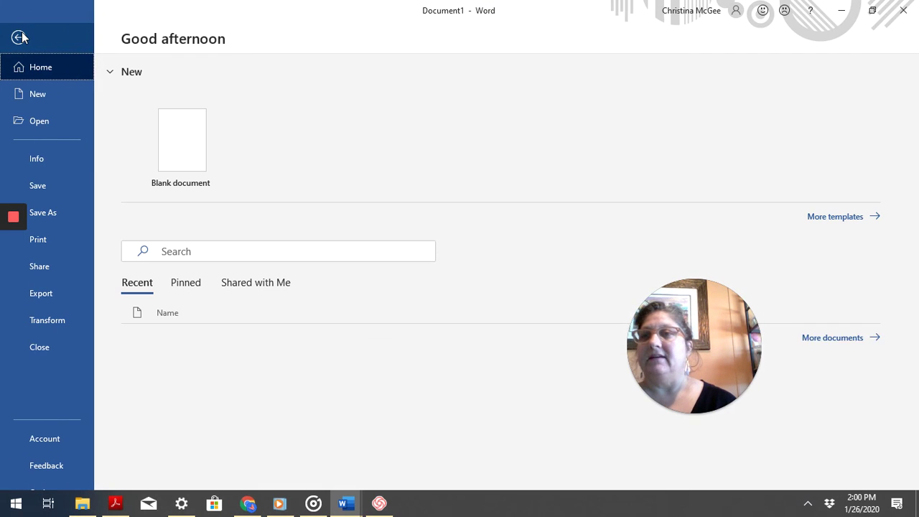
left_click(53, 214)
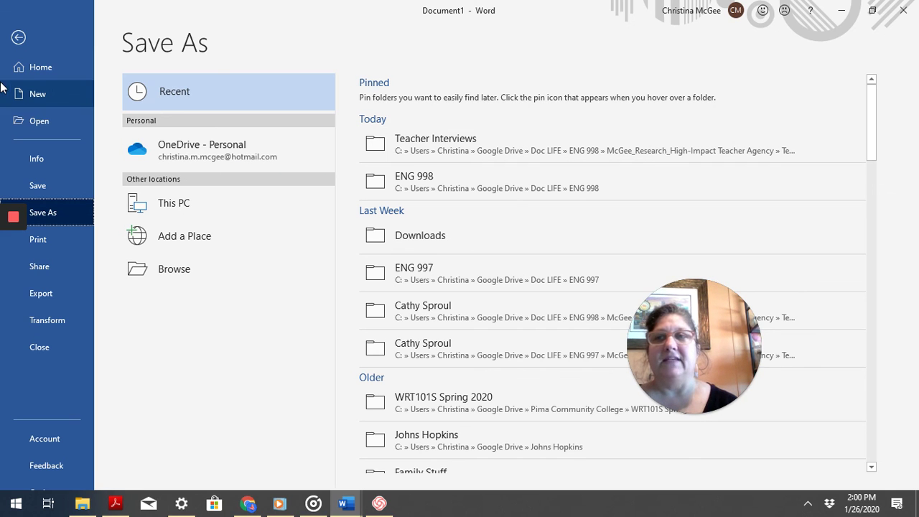
left_click(19, 38)
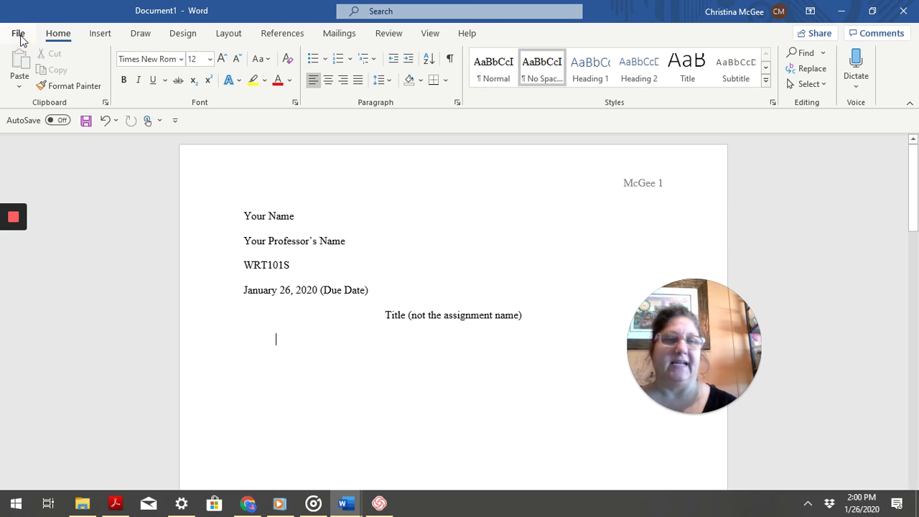